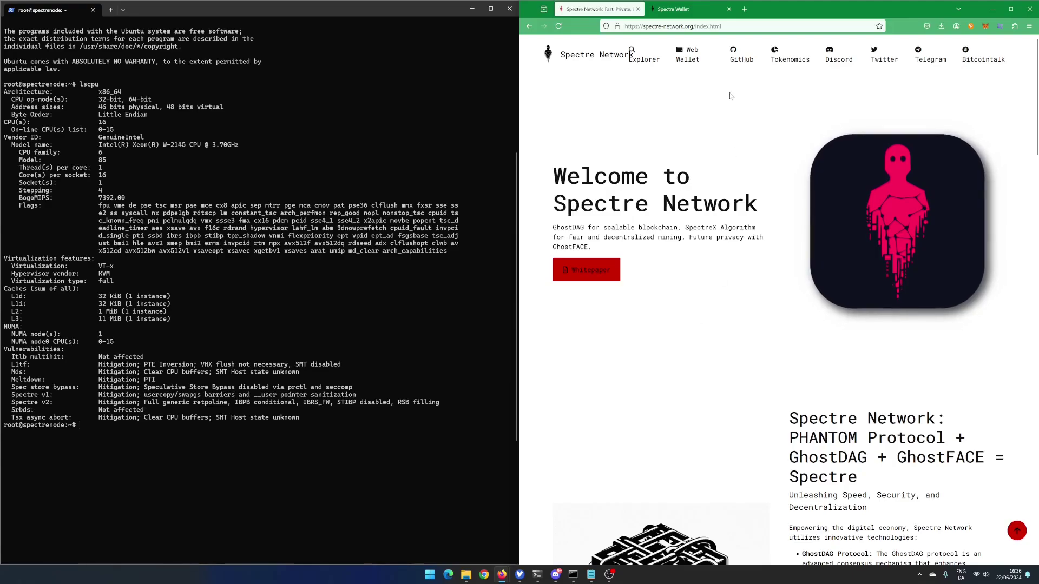
Copy the download link of the rusty-spectre v0.3.14 linux-gnu-amd64 zip from the GitHub release
left_click(735, 55)
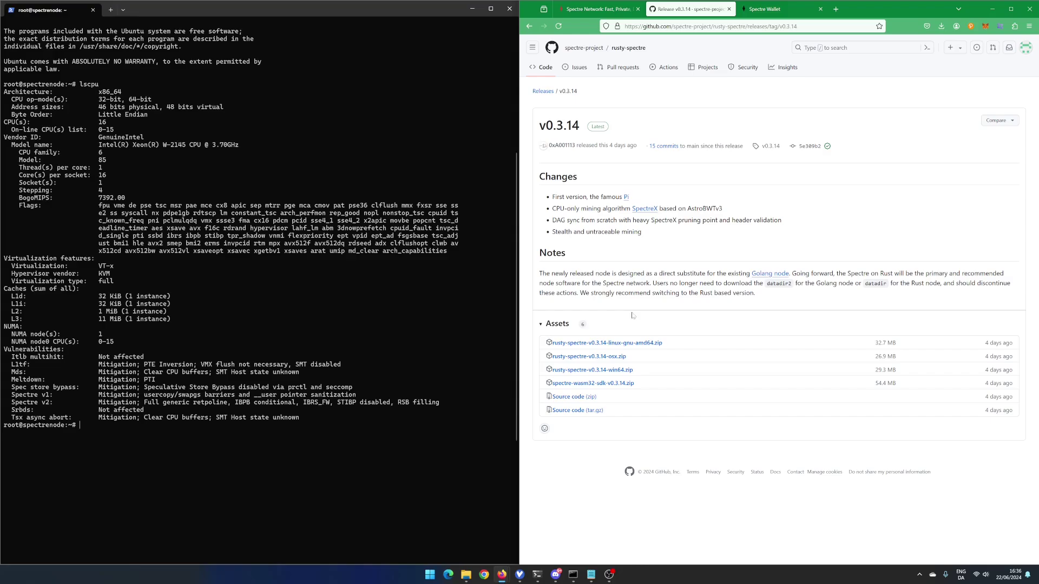
right_click(618, 344)
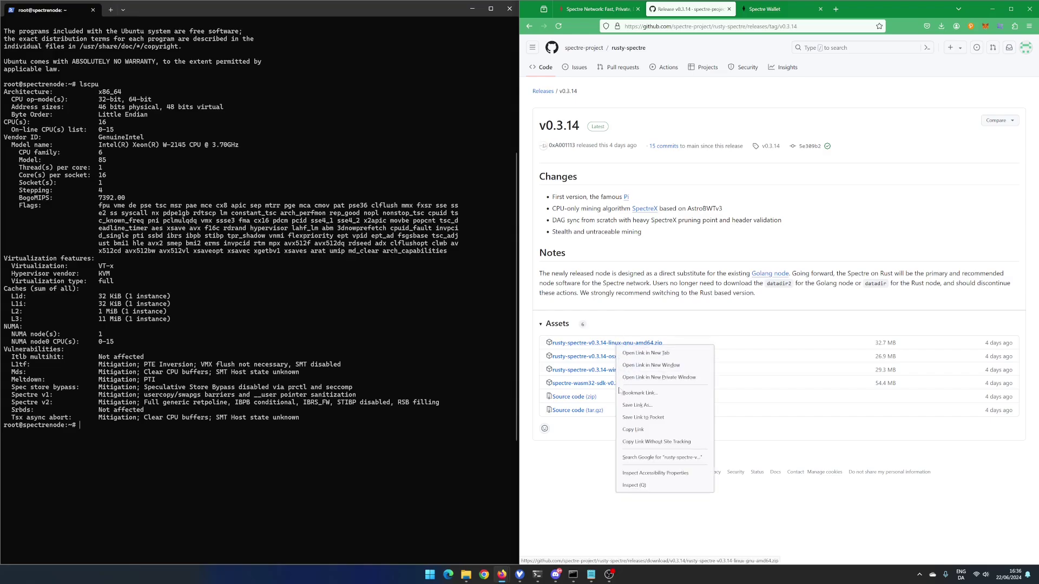
left_click(631, 430)
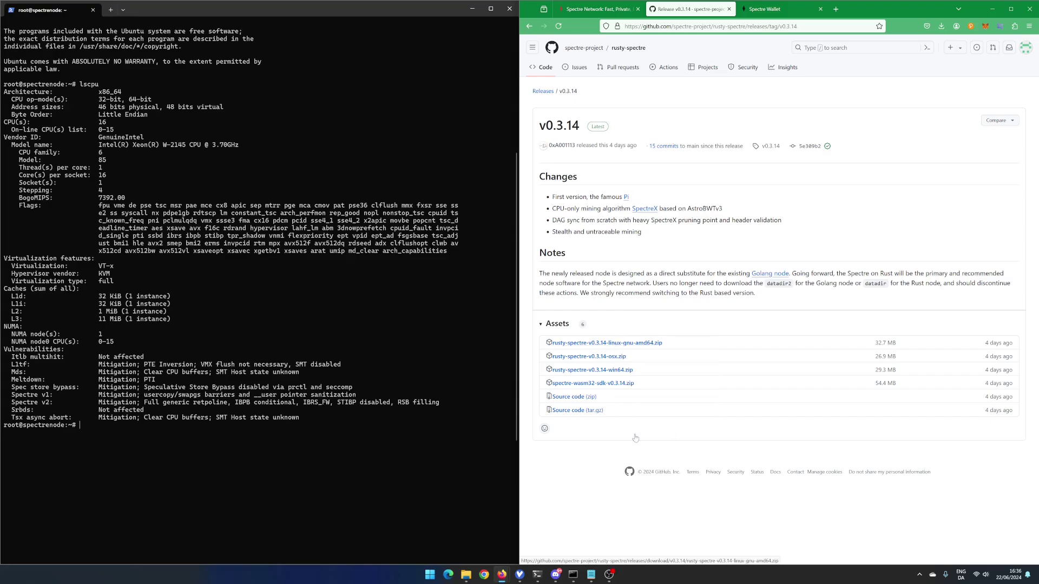
Download the rusty-spectre zip with wget, then run apt update on the server
left_click(298, 476)
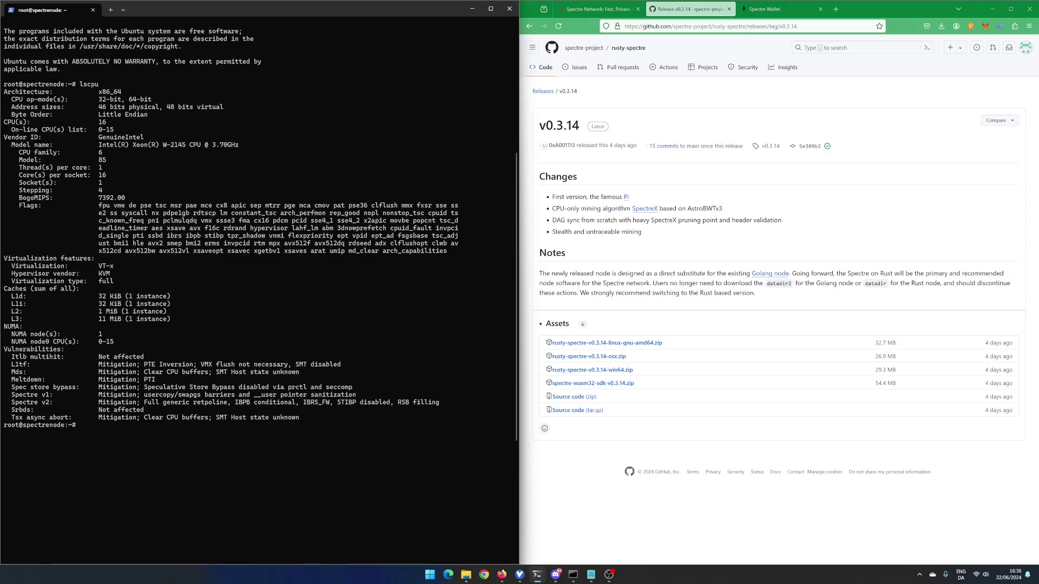
type("wget")
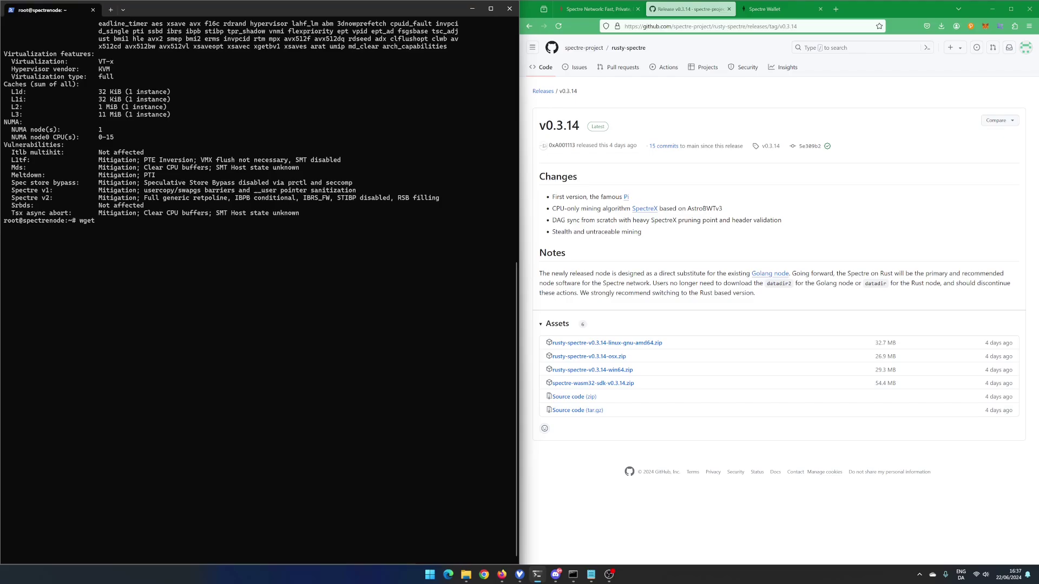
key("ctrl+v")
key("Return")
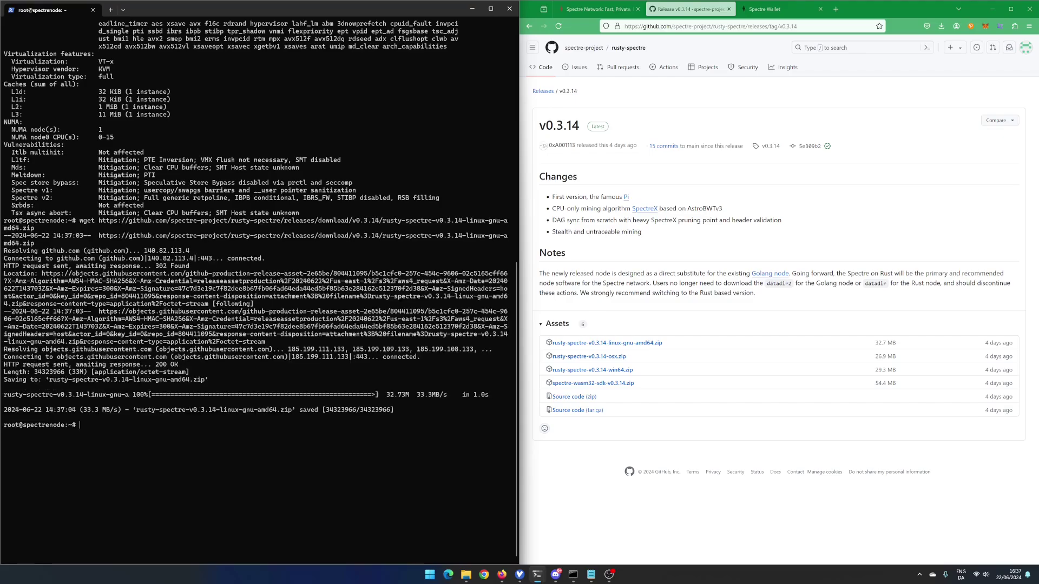
type("apt u")
type("pdate")
key("Return")
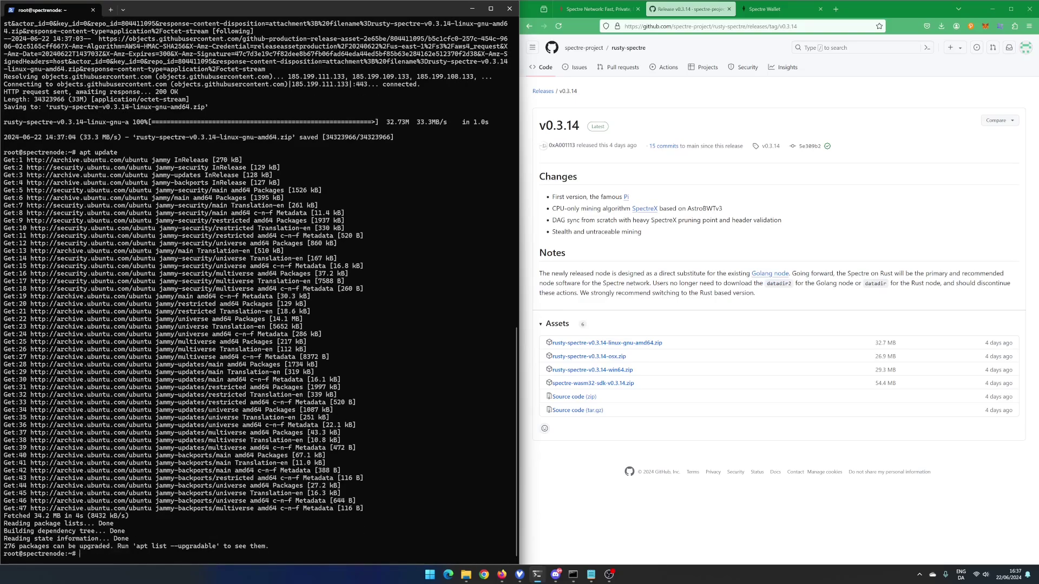
type("ls")
List the home folder and install the unzip tool with apt-get
key("Return")
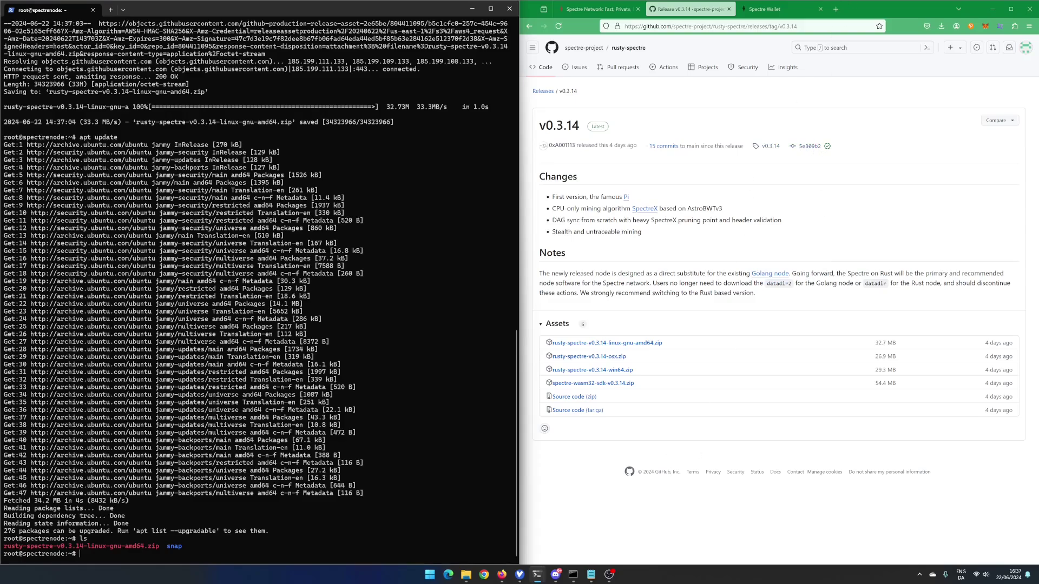
key("ctrl+v")
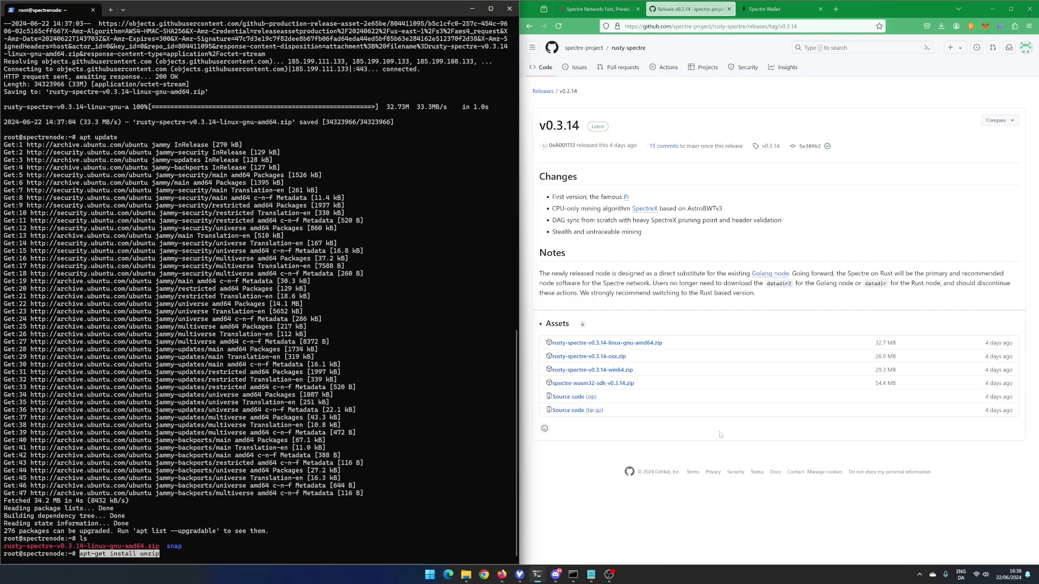
key("Return")
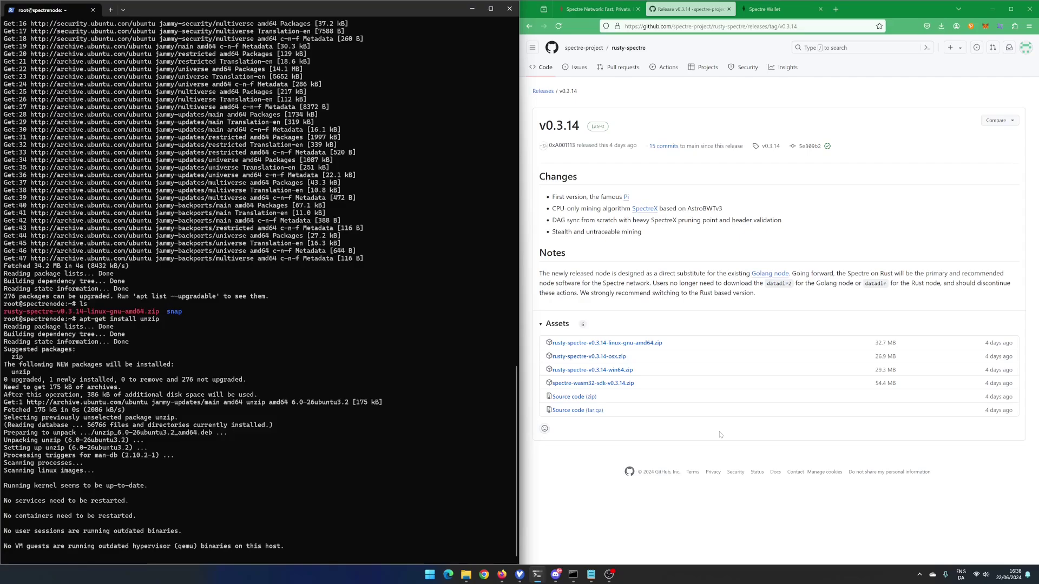
type("unzip ")
type("r")
Extract the rusty-spectre archive and enter bin holding spectred, spectre-wallet, simpa and rothschild
key("Tab")
key("Return")
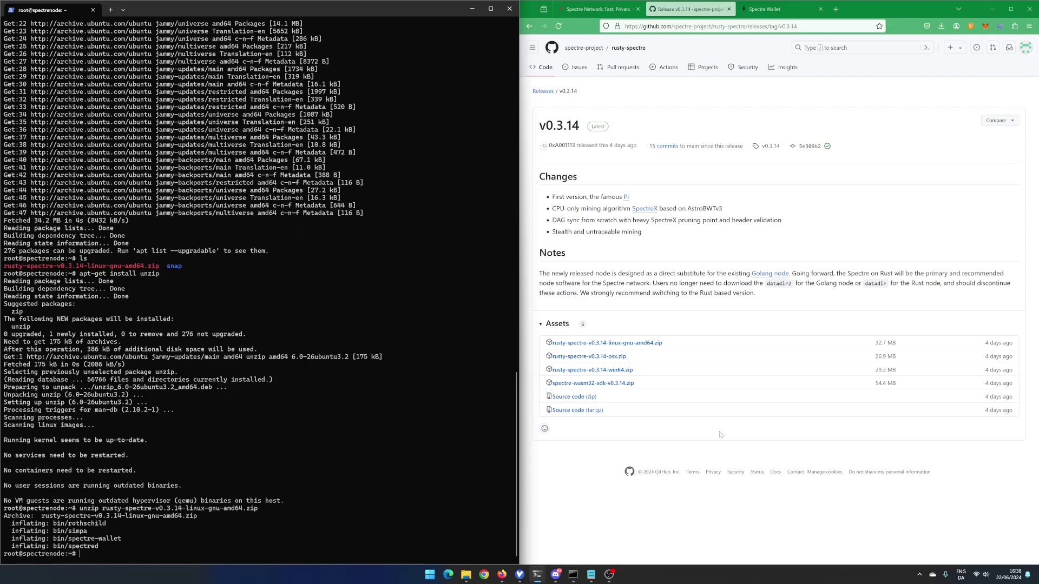
type("l")
type("s")
key("Return")
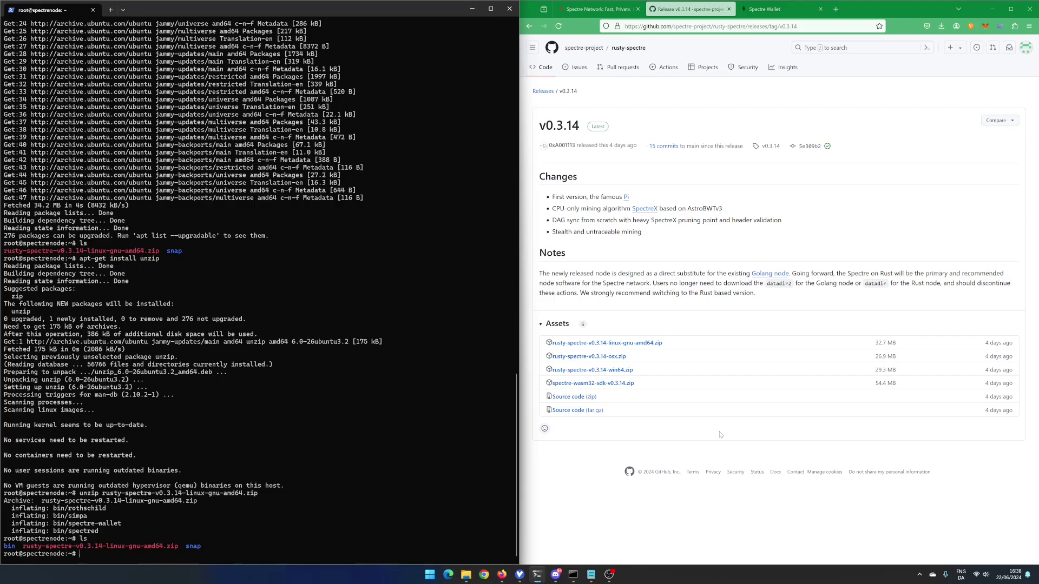
type("cd b")
type("in")
key("Return")
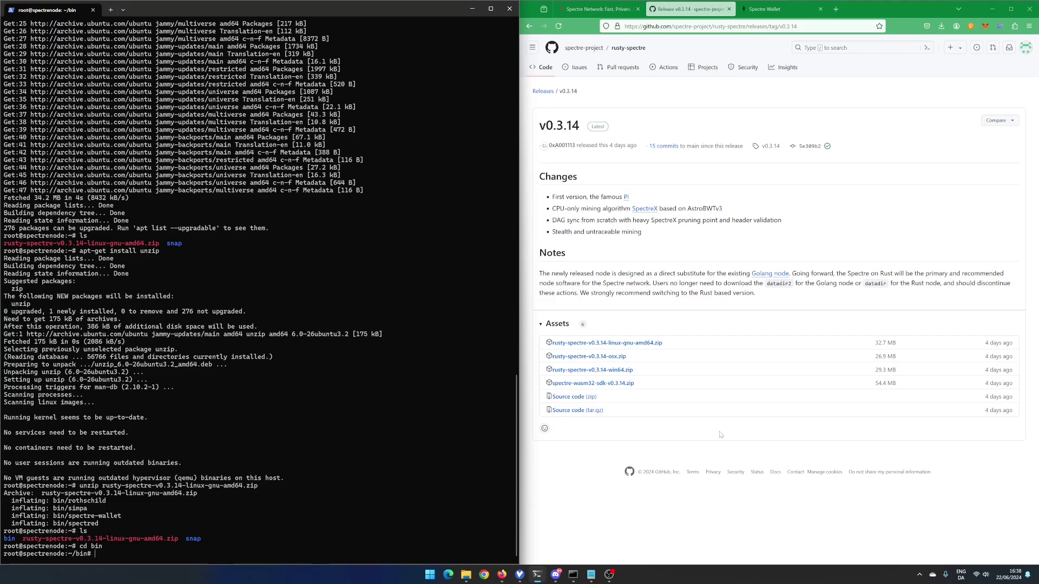
type("ls")
key("Return")
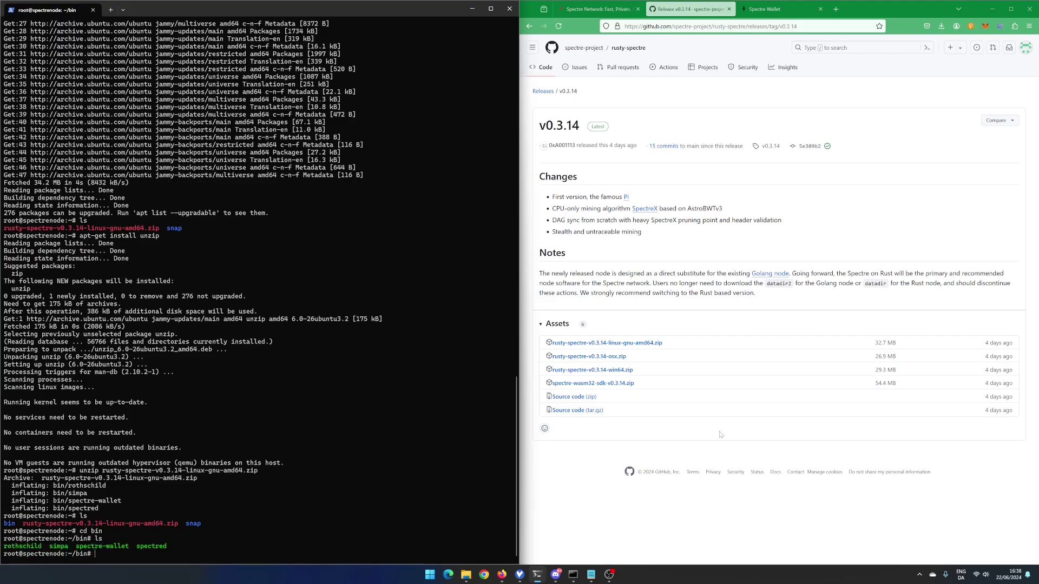
type("./spectred")
Run ./spectred until it connects to peers, then stop it with Ctrl+C
key("Return")
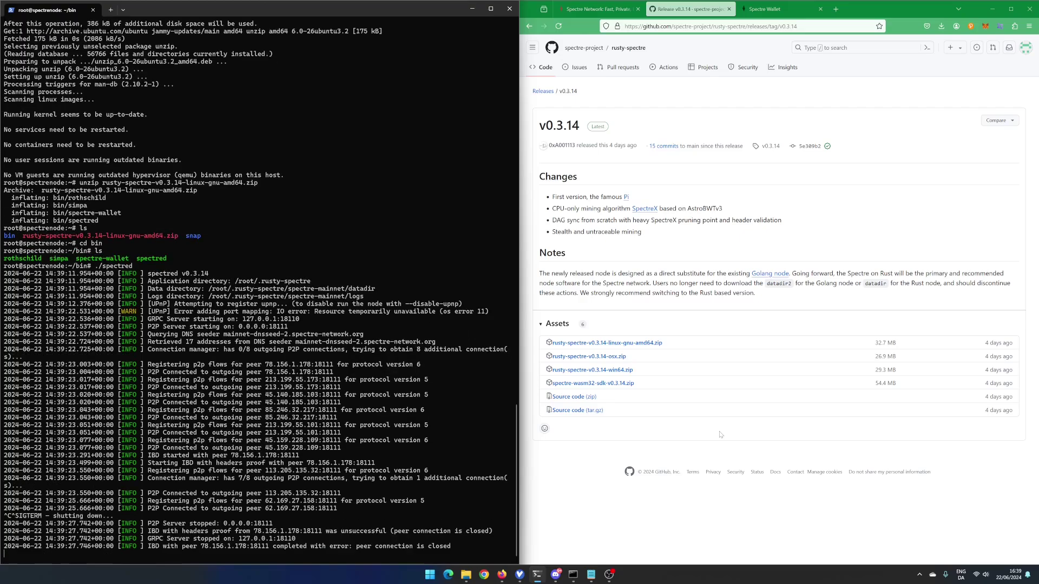
key("ctrl+c")
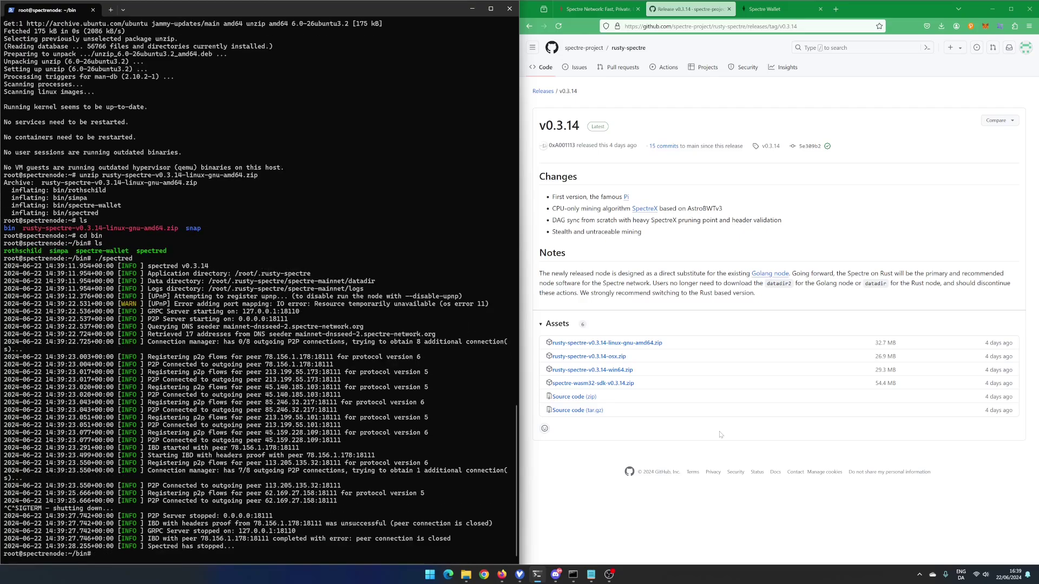
type("screen")
type(" -S")
type(" node")
Start the screen session named node and run ./spectred inside it
key("Return")
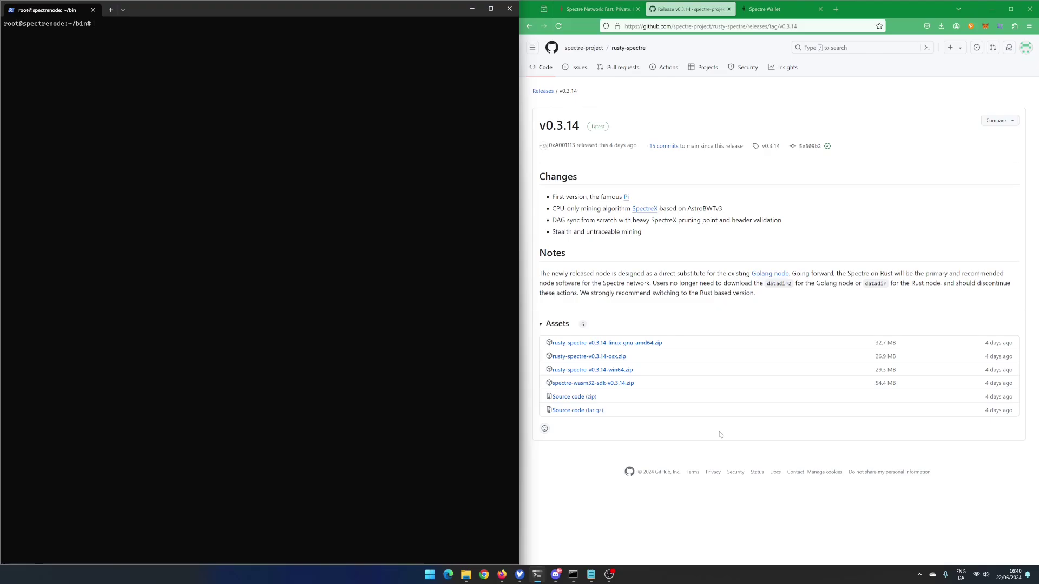
type("ls")
key("Return")
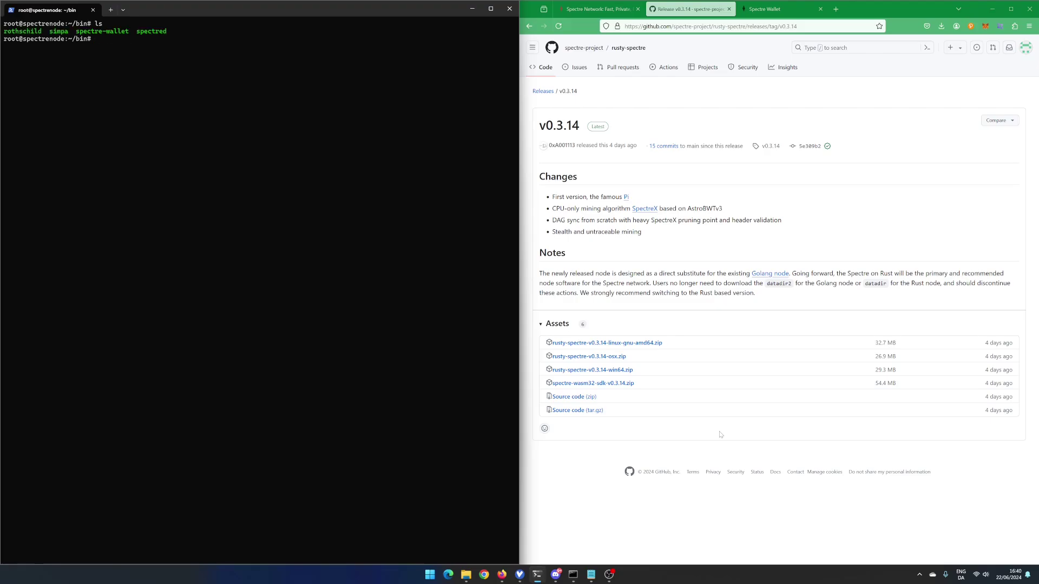
type("./spectred")
key("Return")
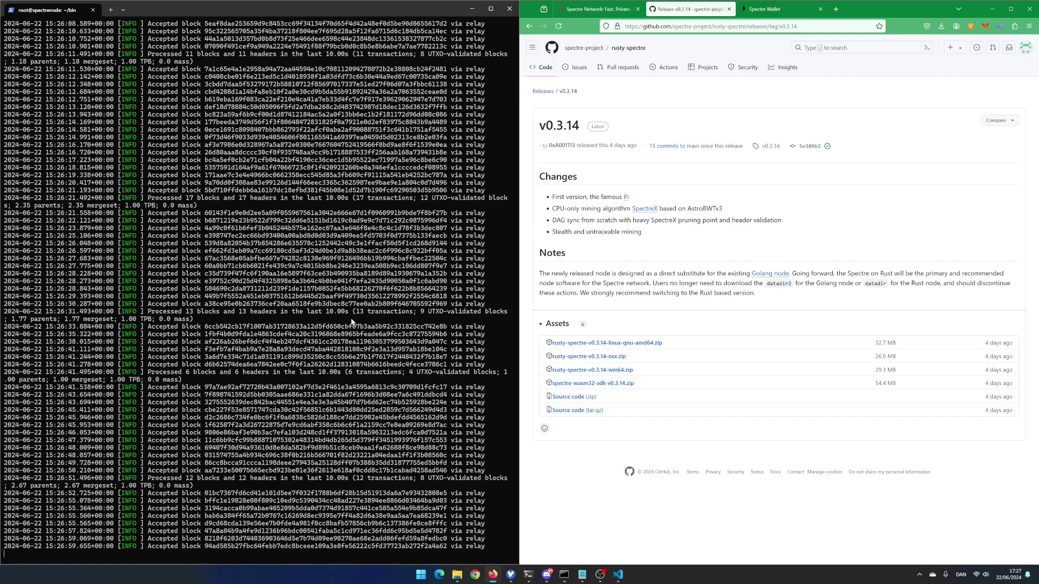
Detach from the node session and start a new screen session named miner
left_click(682, 411)
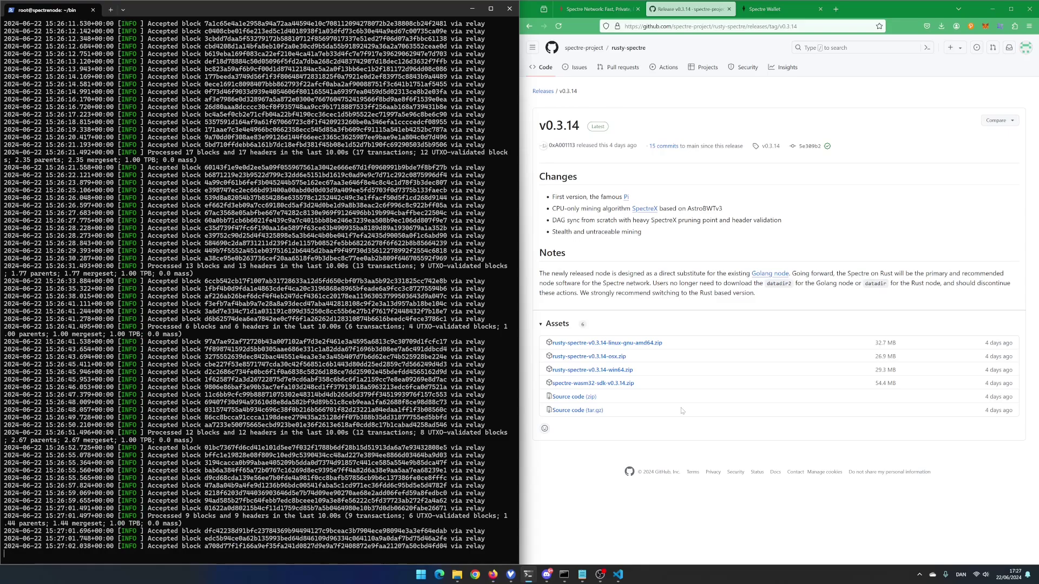
key("ctrl+a")
key("d")
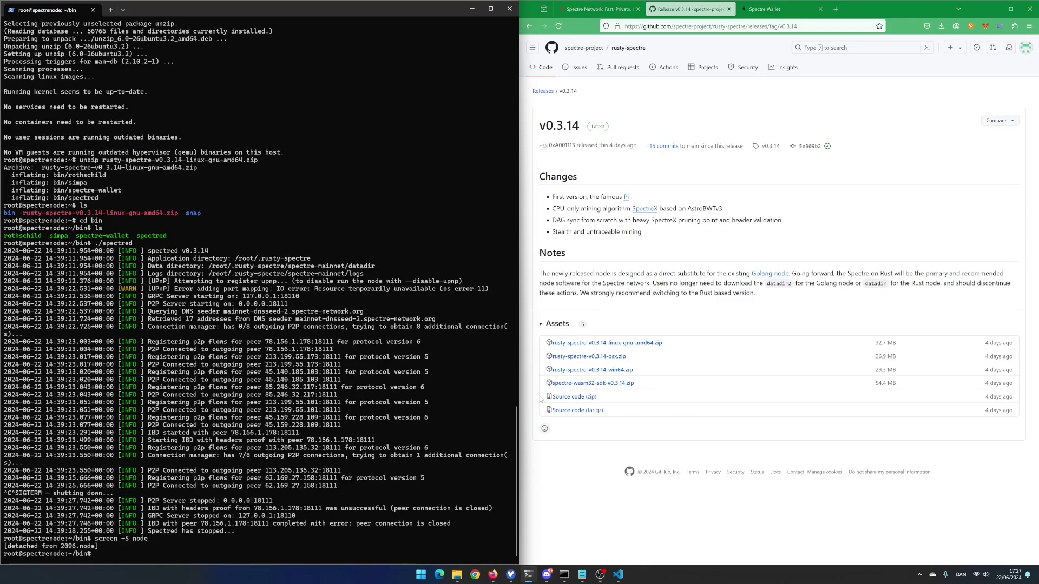
type("scree")
type("n -S miner")
key("Return")
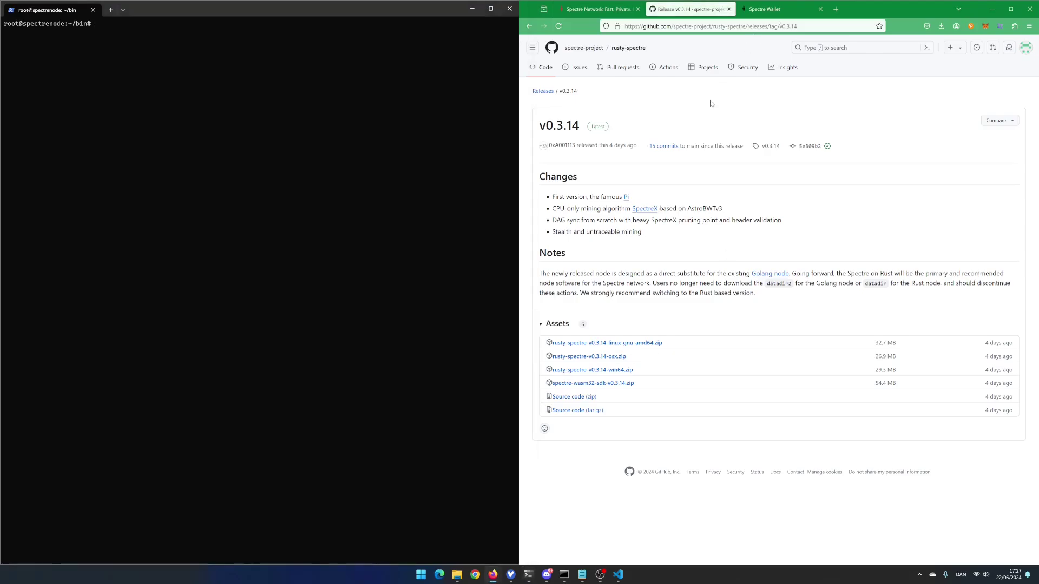
Copy the spectre-miner v0.3.15 linux-gnu-amd64 zip link from its GitHub releases page
left_click(582, 48)
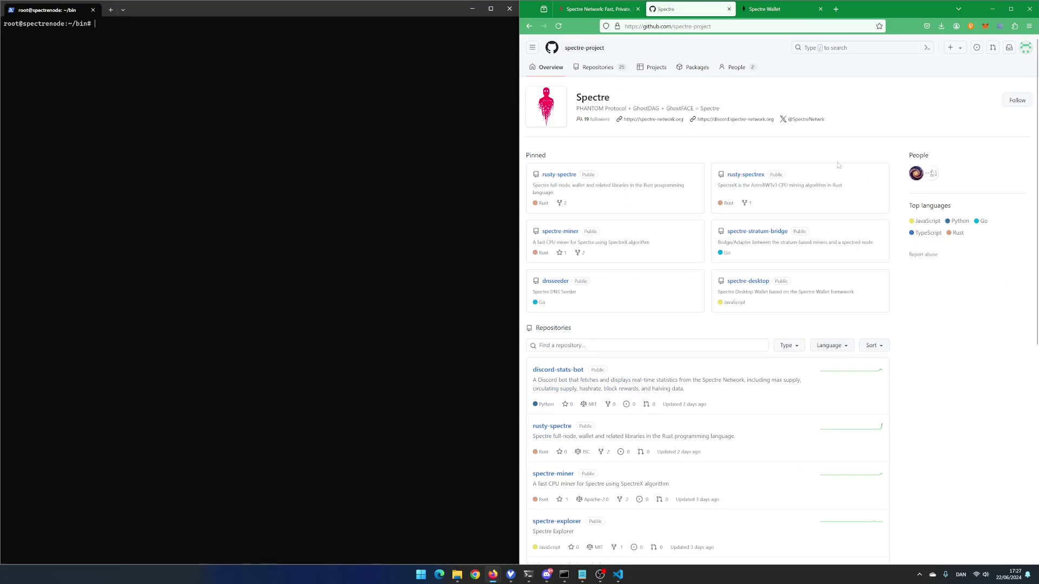
left_click(560, 231)
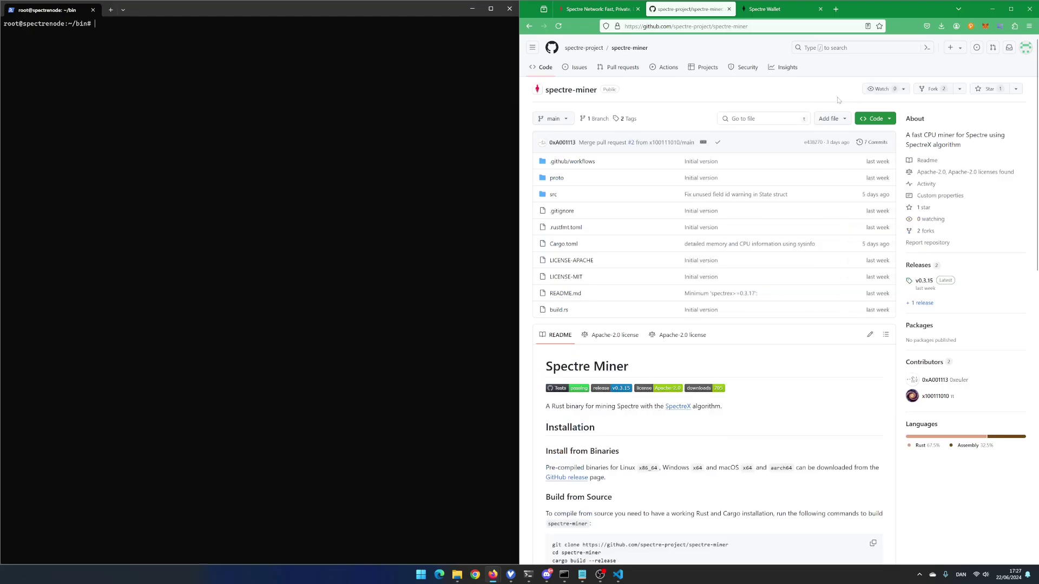
left_click(919, 303)
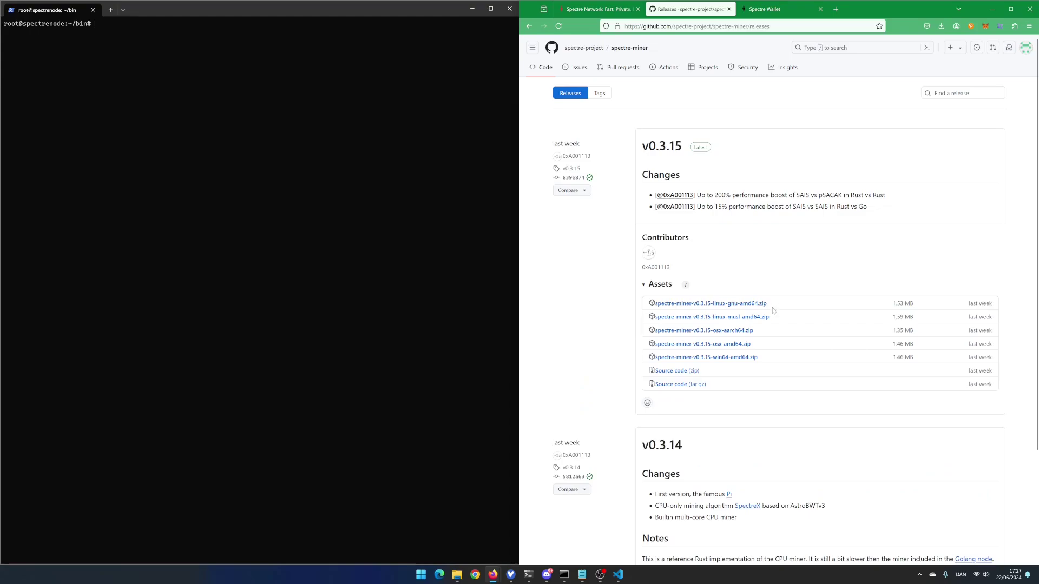
right_click(715, 306)
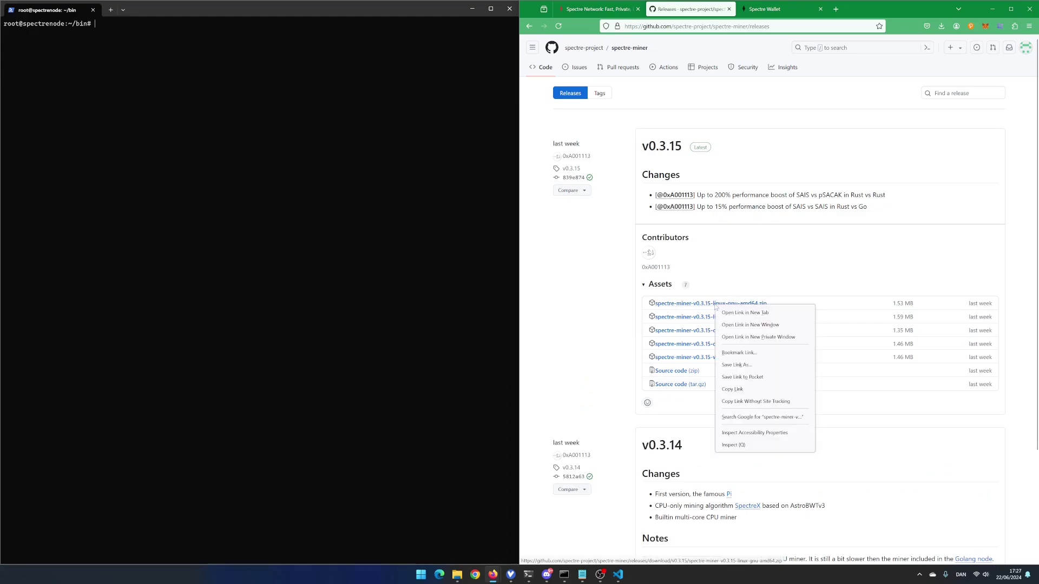
left_click(734, 389)
Download the spectre-miner v0.3.15 zip to the server with wget and list the folder
left_click(239, 61)
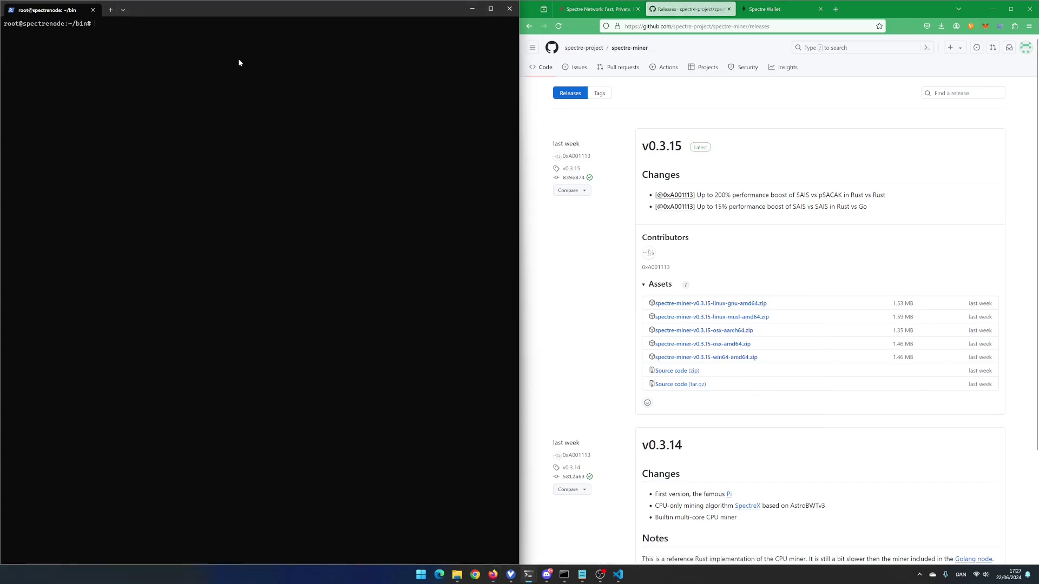
type("w")
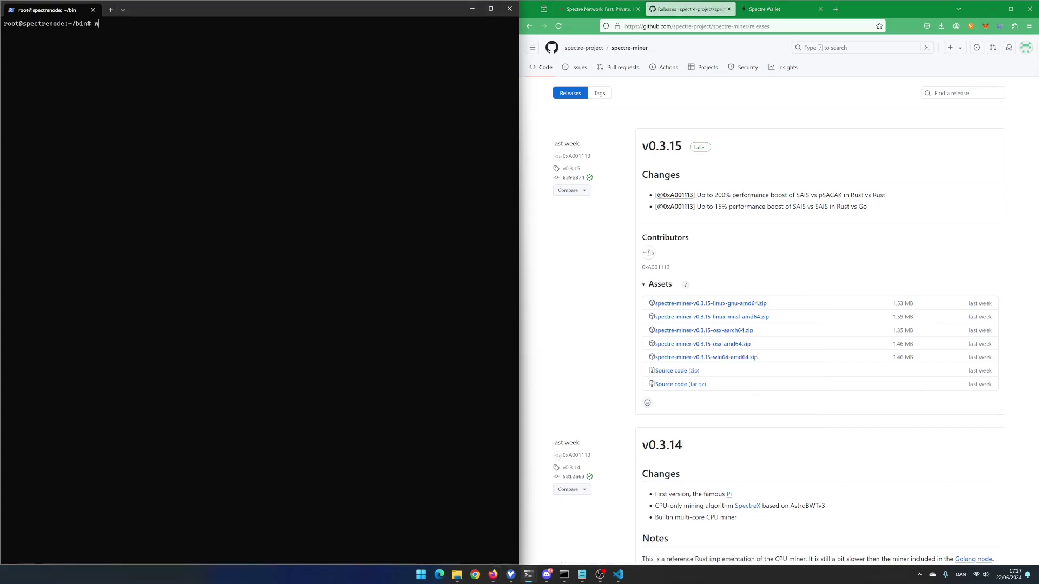
type("get")
key("ctrl+v")
key("Return")
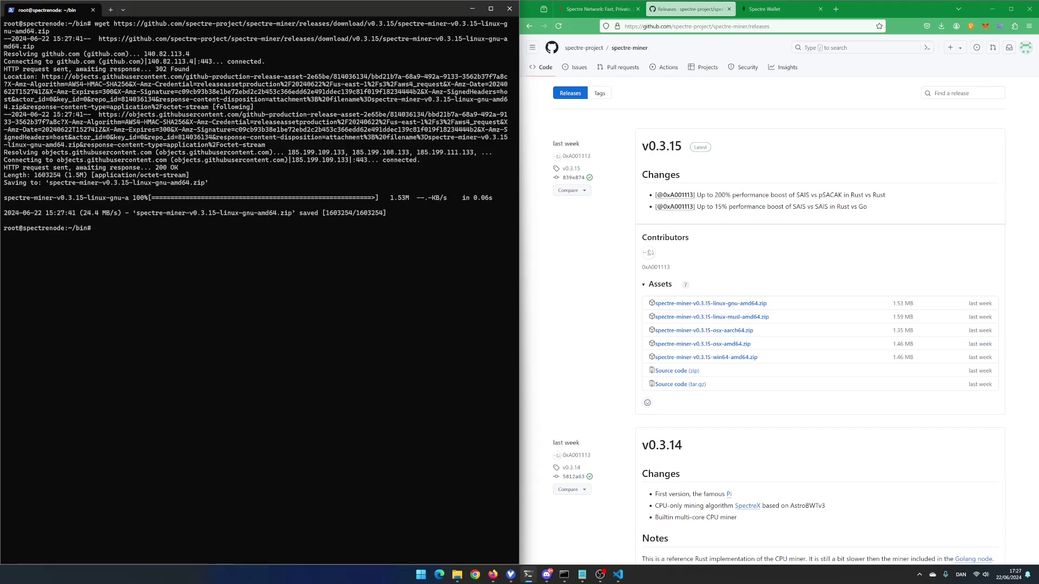
type("ls")
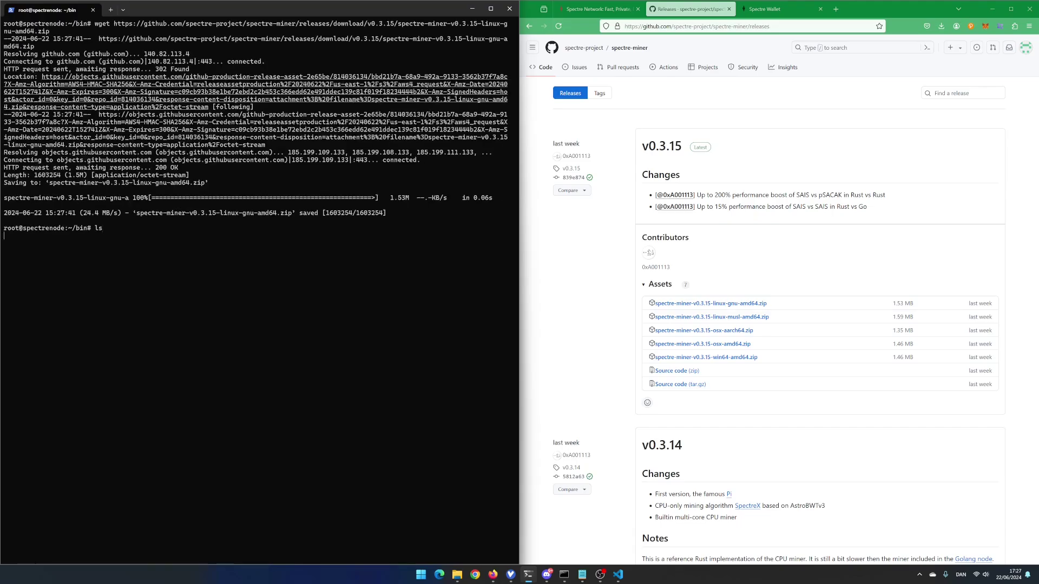
key("Return")
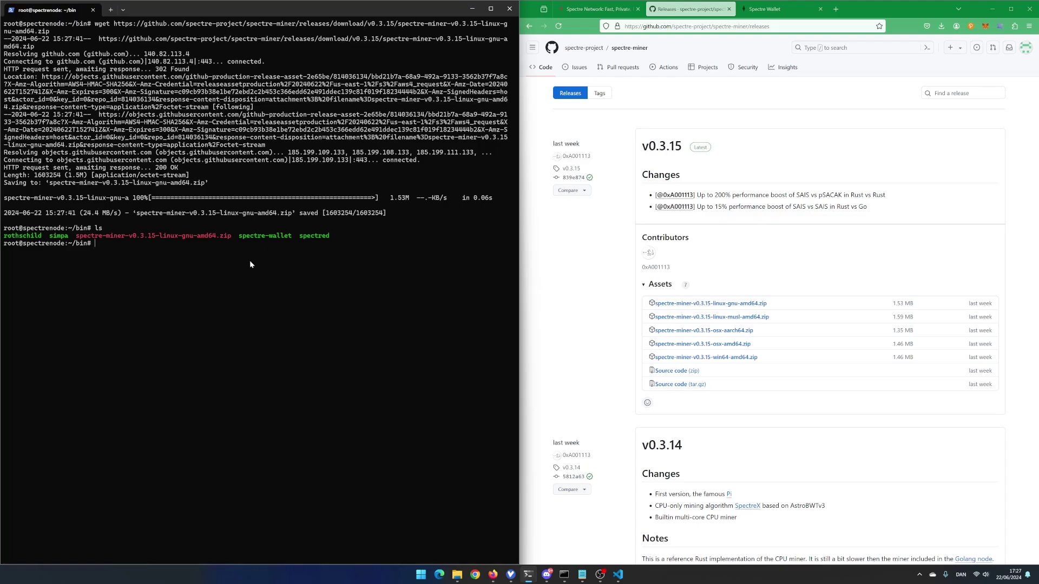
type("unzip ")
type("spectre-")
Extract the miner zip and enter the bin folder containing the miner binary
key("Tab")
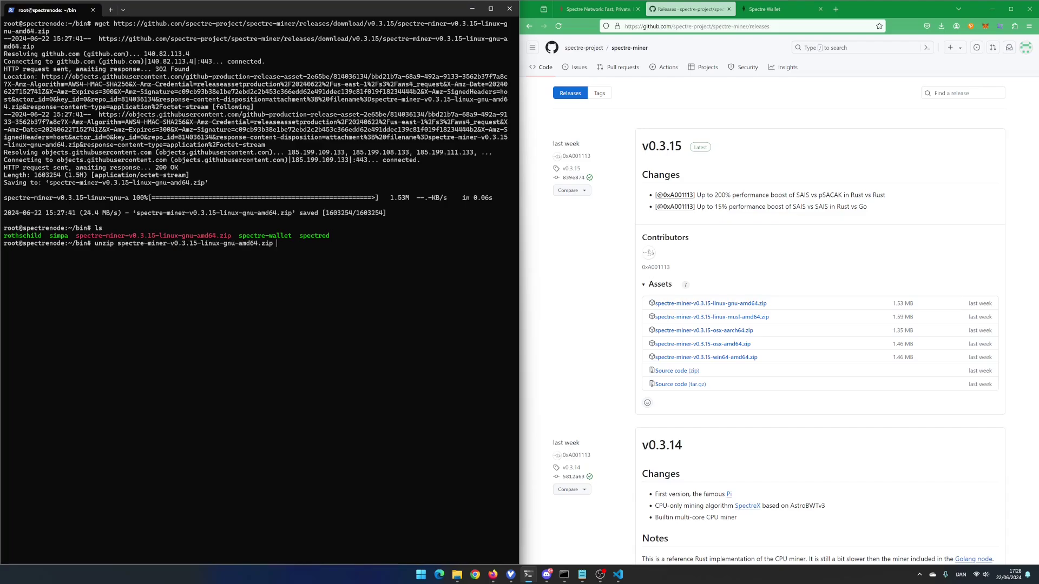
key("Return")
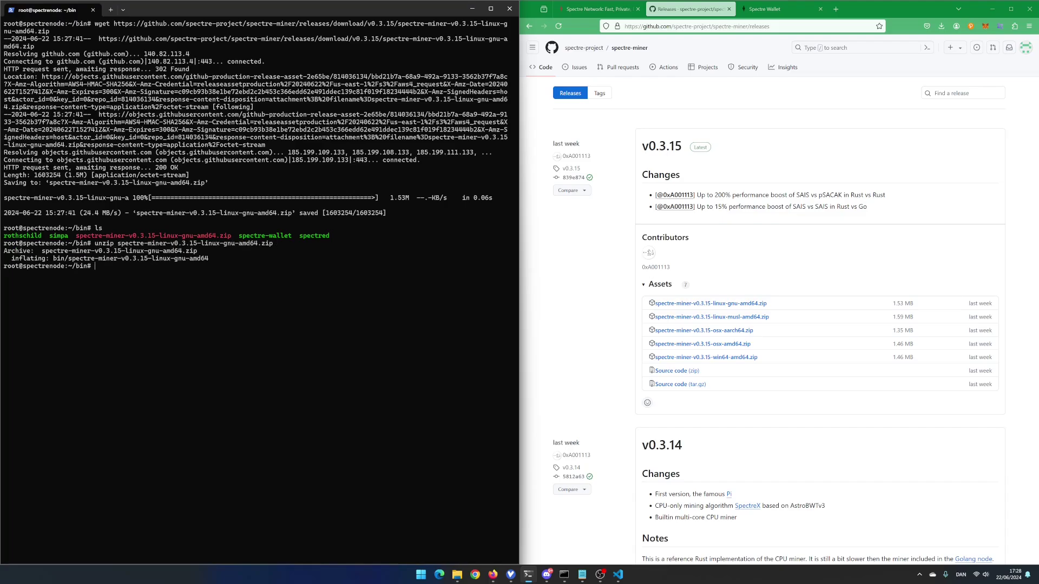
type("ls")
key("Return")
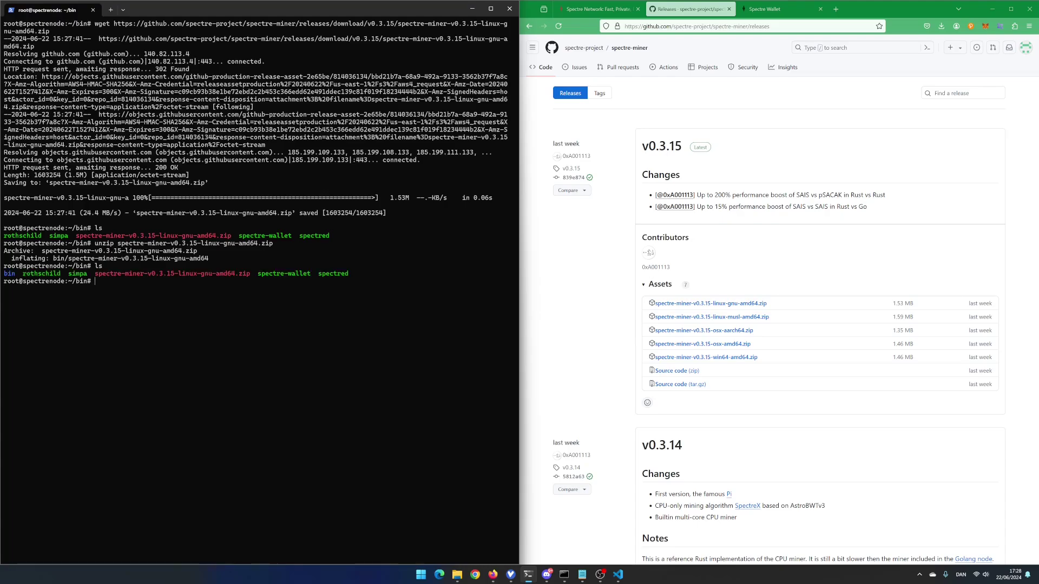
type("cd bi")
type("n")
key("Return")
type("ls")
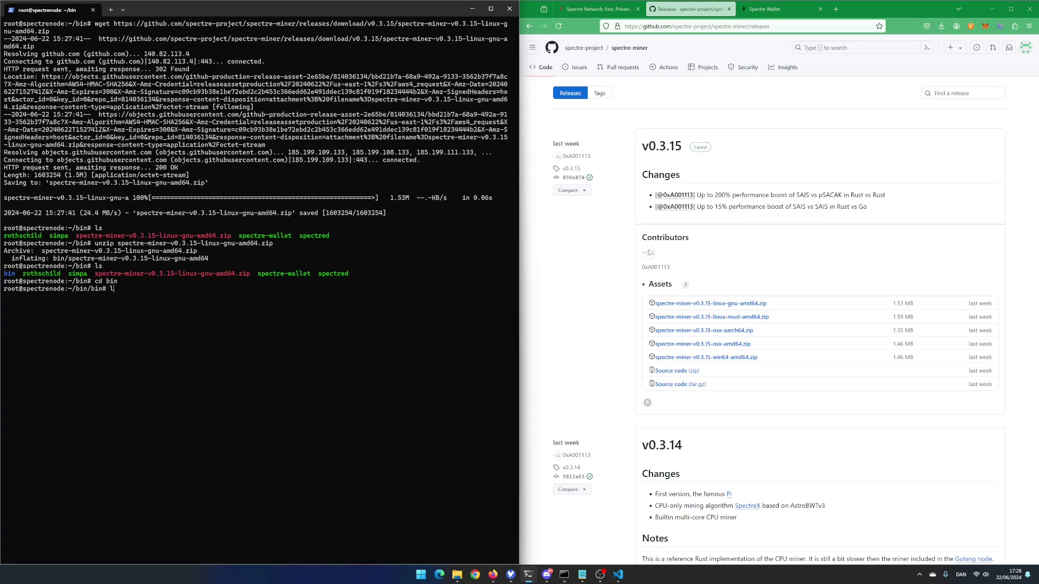
key("Return")
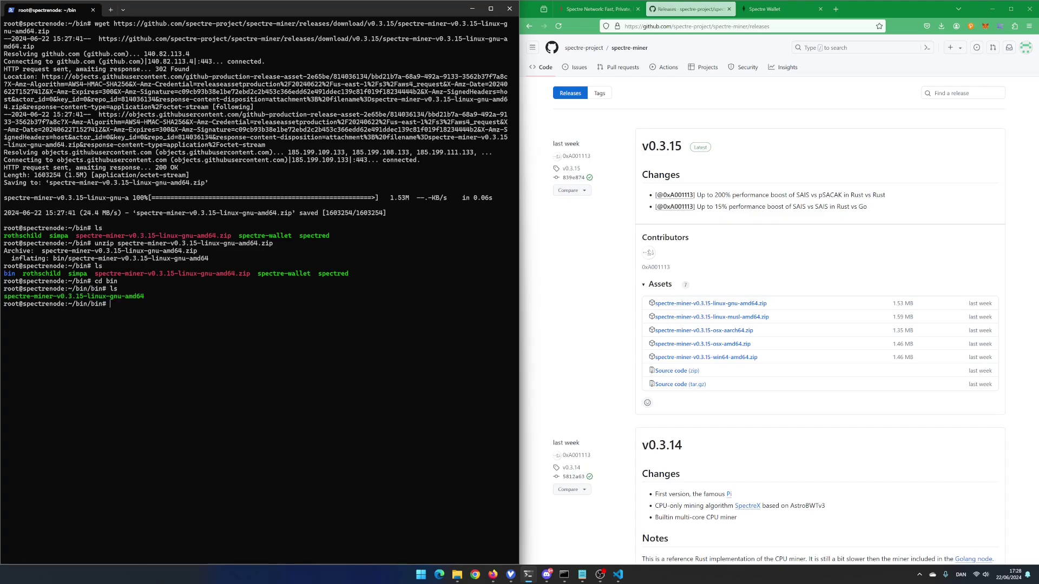
type("./")
type("spe")
Compose the spectre-miner command with the wallet mining address and --threads 16
key("Tab")
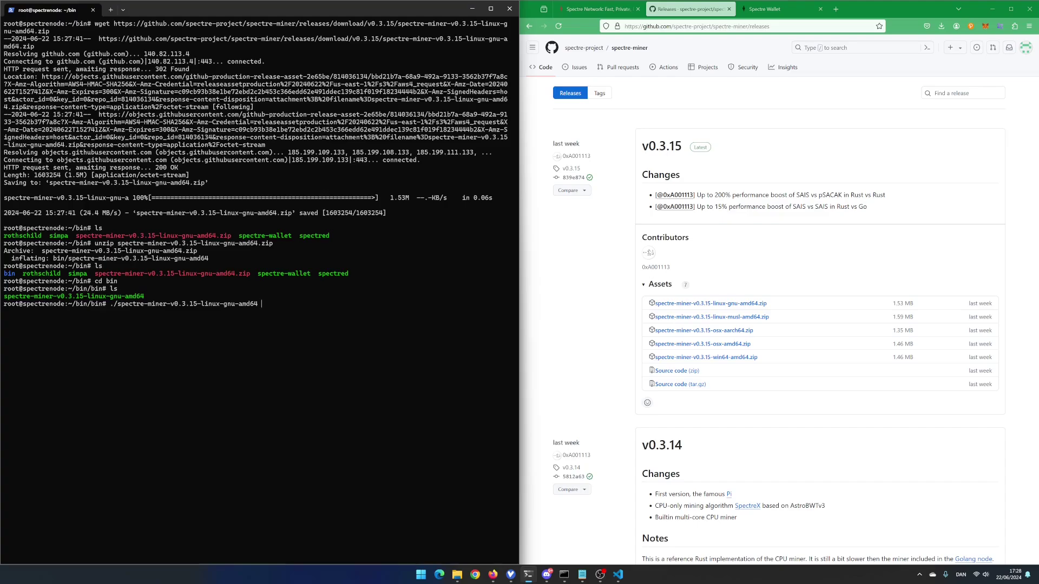
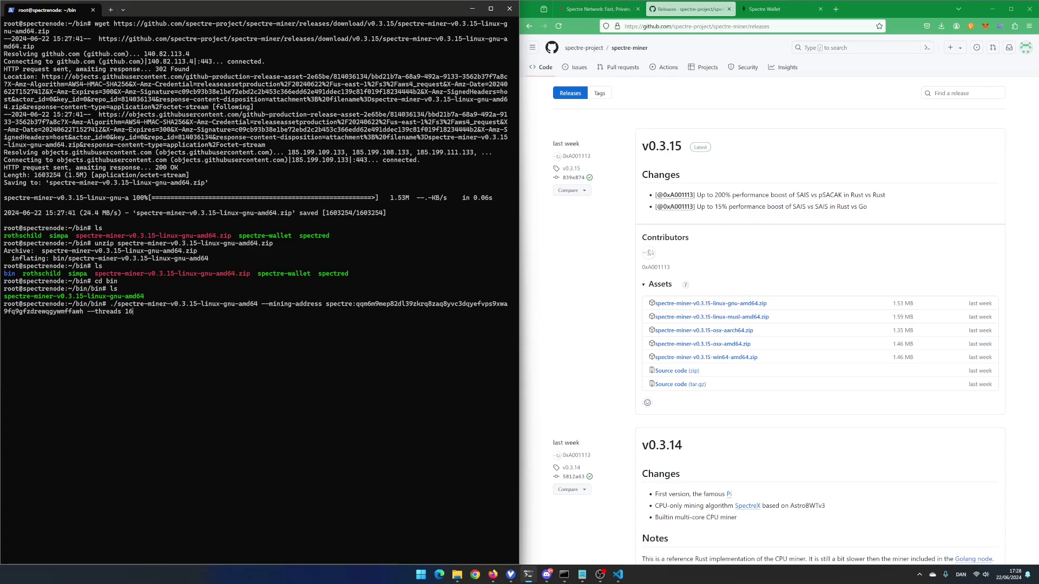
Launch spectre-miner solo mining with 16 CPU threads to the wallet address
key("Return")
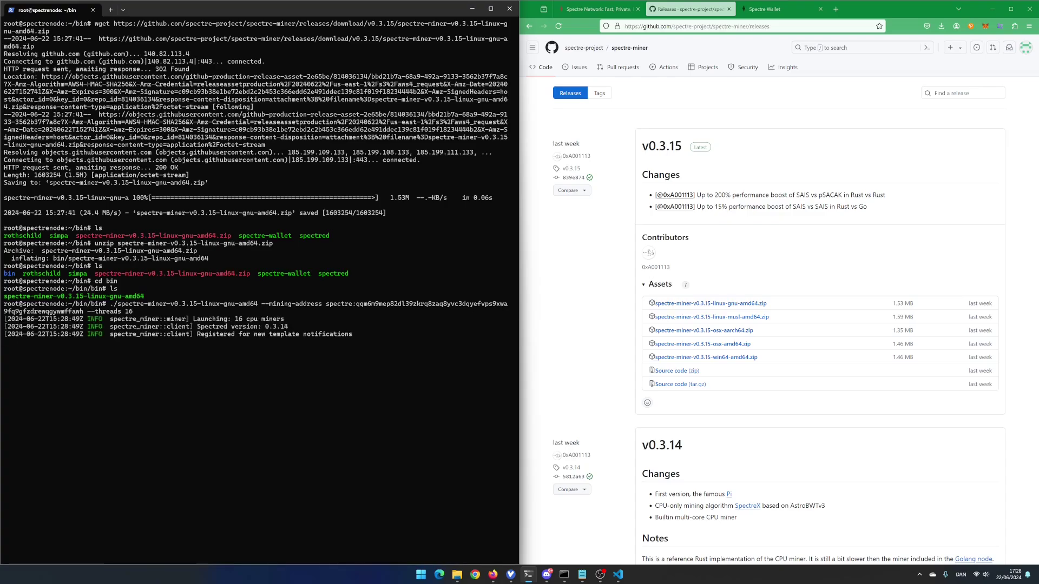